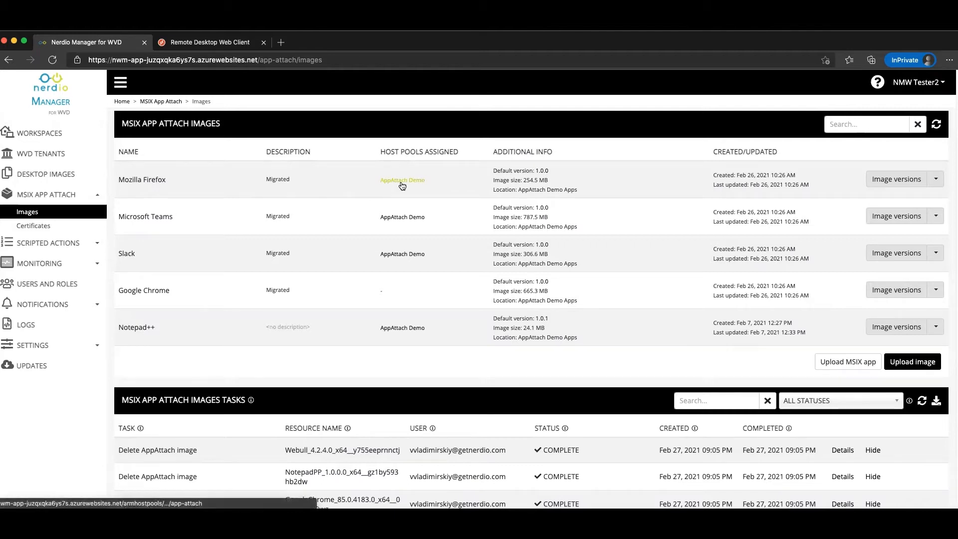
Go to the Workspaces page from the left navigation menu.
click(50, 137)
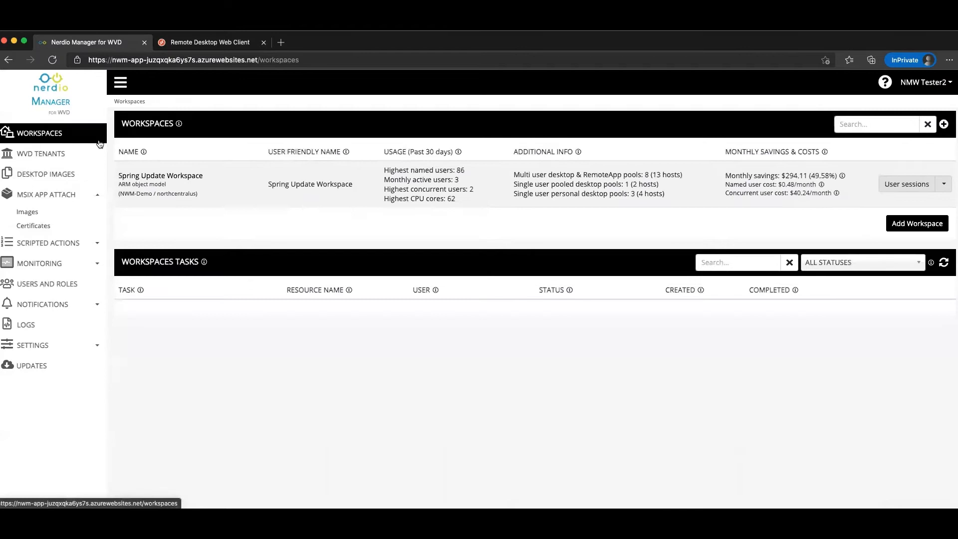
Open the Spring Update Workspace to list its dynamic host pools.
click(175, 172)
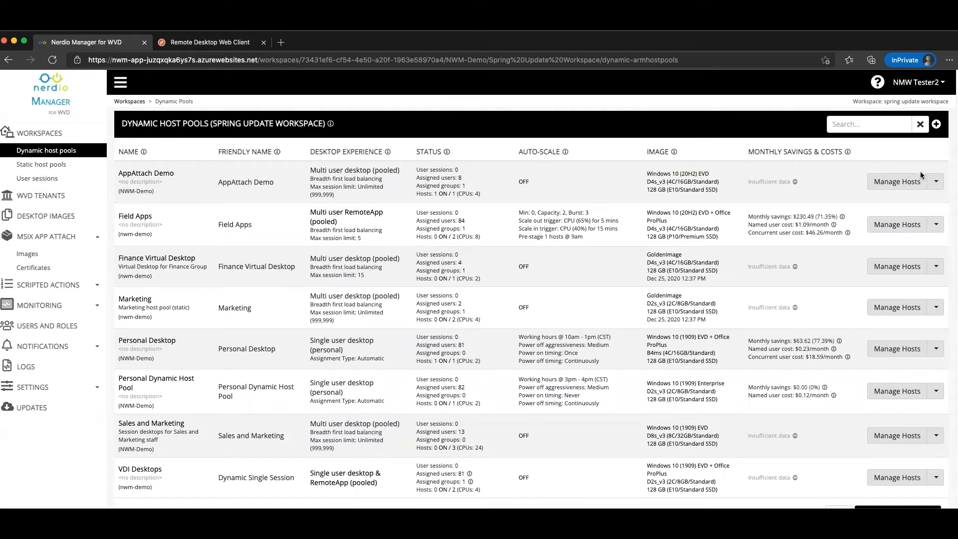
In AppAttach Demo's app group settings, add a Browsers RemoteApp app group and save.
click(932, 182)
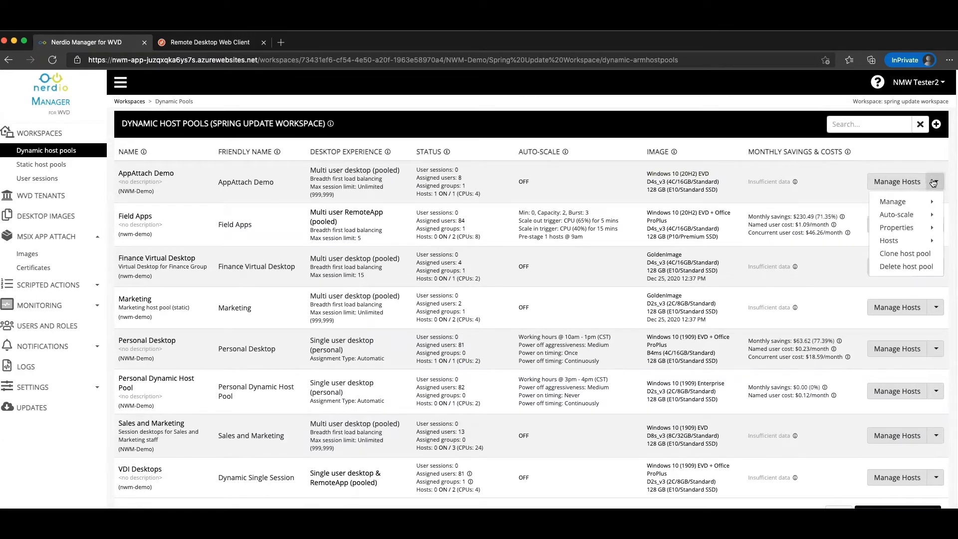
mouse_move(901, 204)
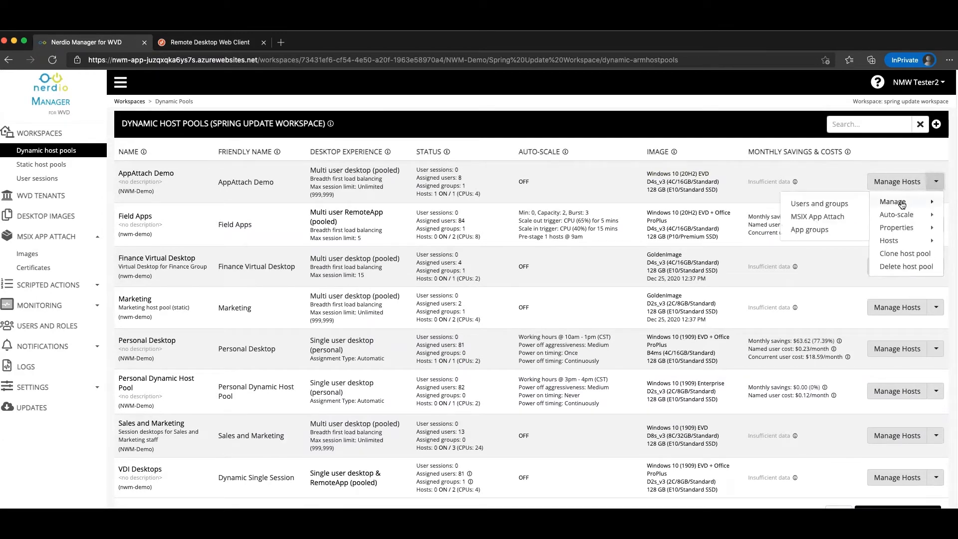
click(810, 231)
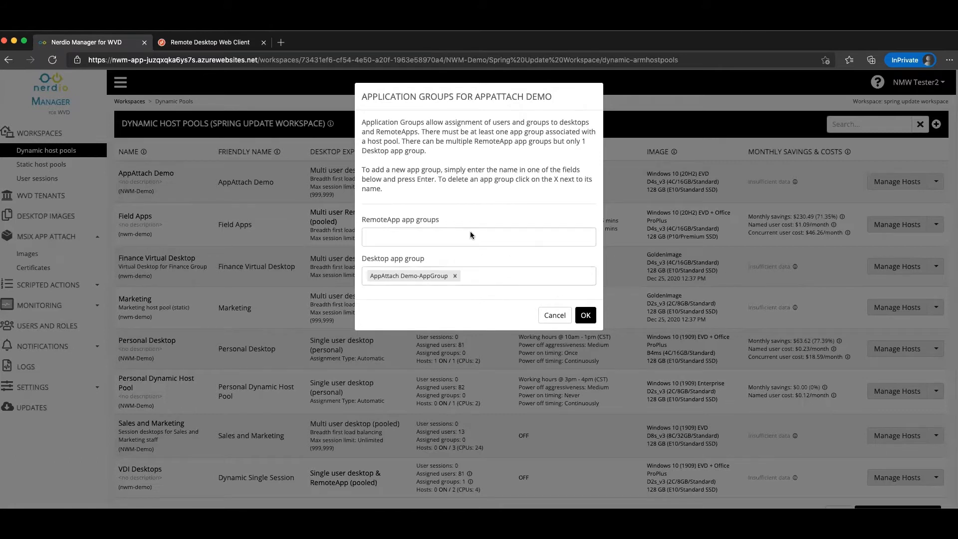
drag(362, 259, 394, 259)
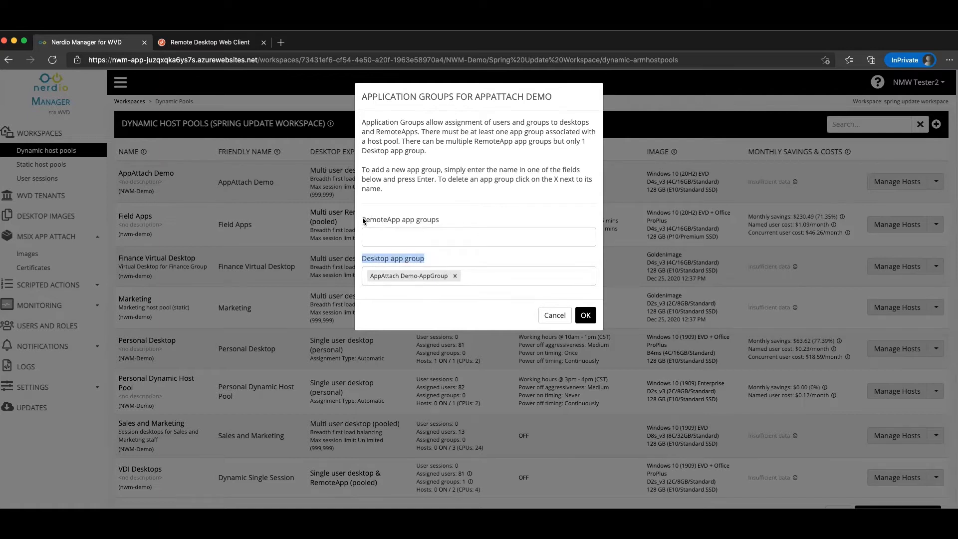
drag(363, 220, 438, 222)
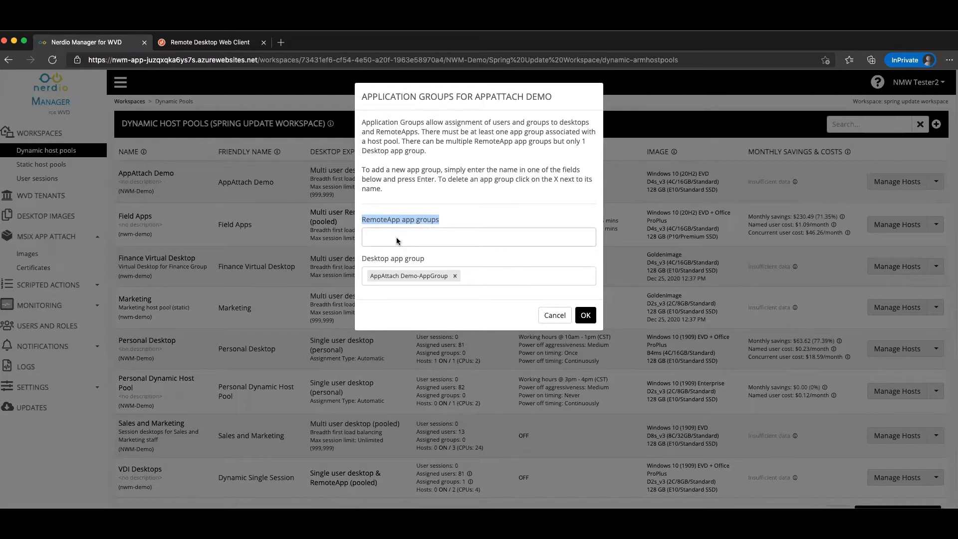
click(372, 236)
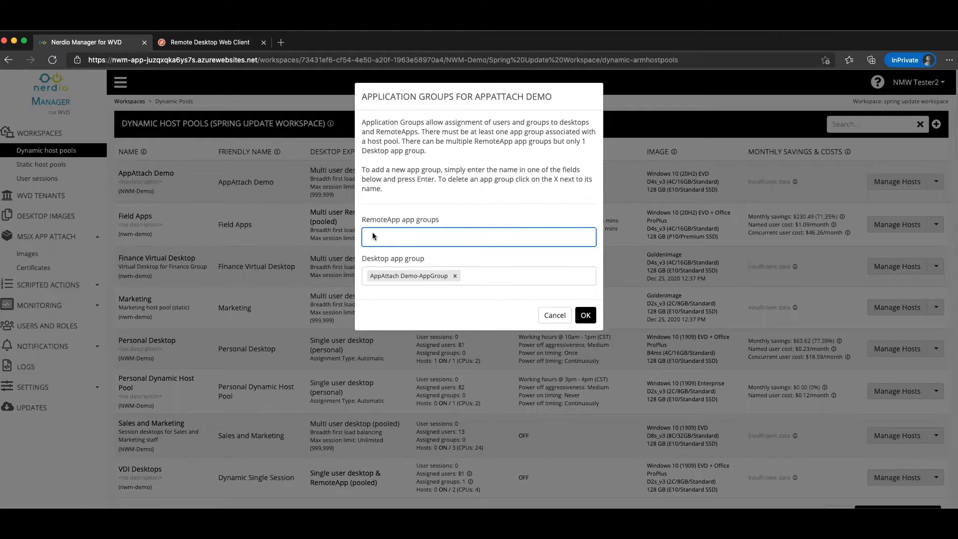
text(Browserrs)
key(Return)
click(586, 315)
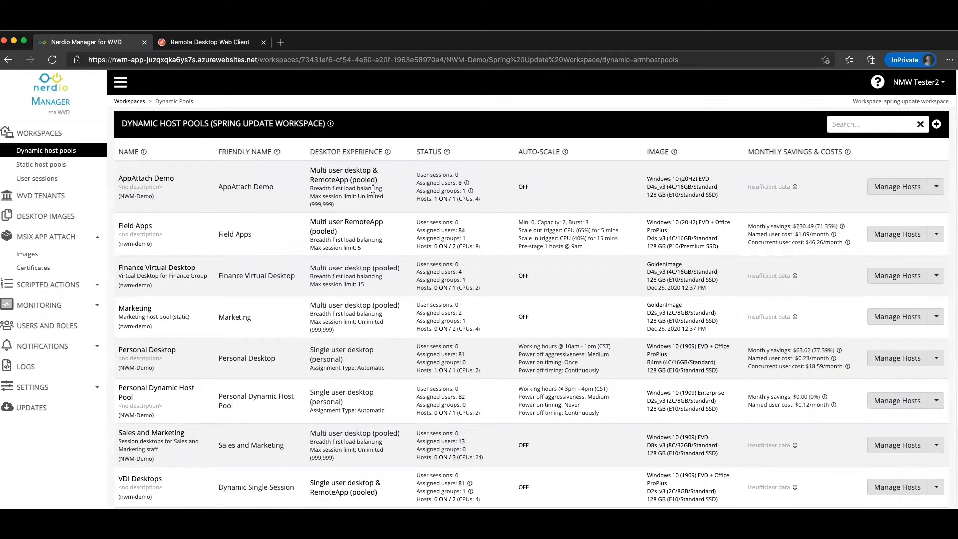
Show AppAttach Demo's Manage submenu, which now includes RemoteApps.
click(936, 187)
mouse_move(912, 207)
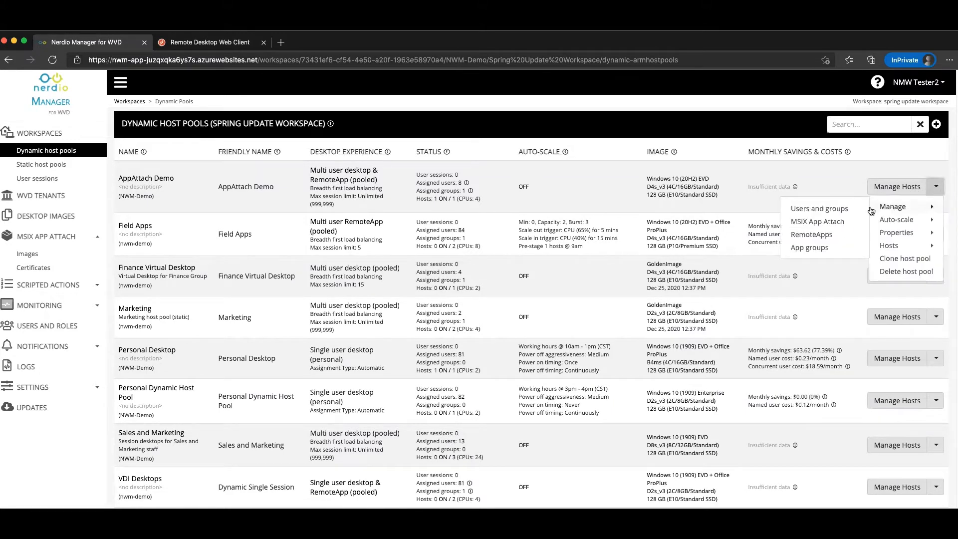
Open AppAttach Demo's MSIX App Attach page showing the Teams, Firefox, Notepad++ and Slack packages.
click(807, 225)
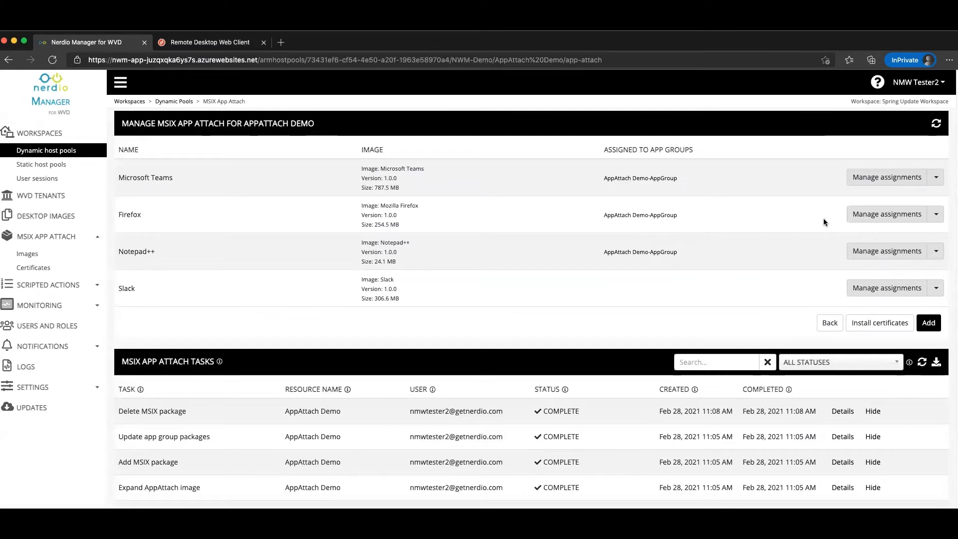
Add Browsers (RemoteApp) to Firefox's app groups alongside AppAttach Demo-AppGroup.
click(860, 213)
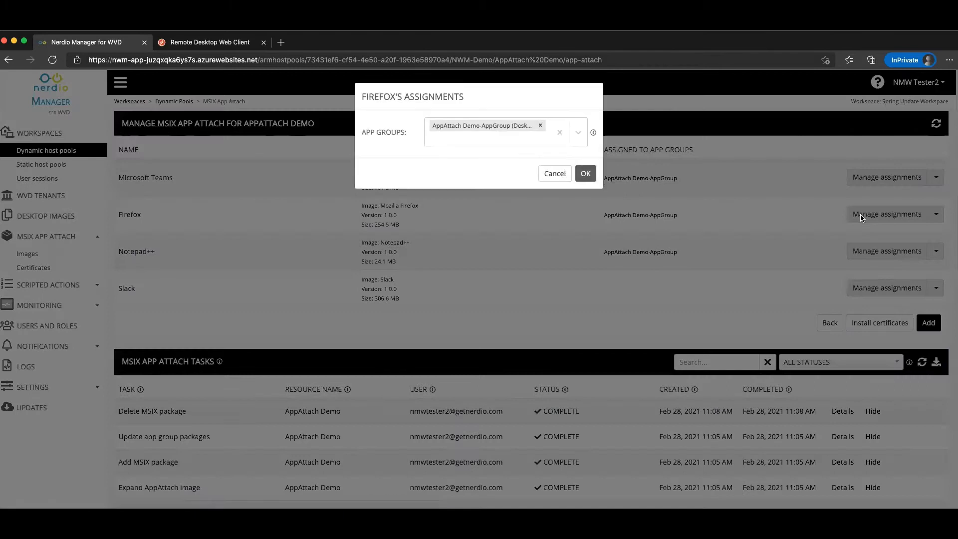
click(469, 142)
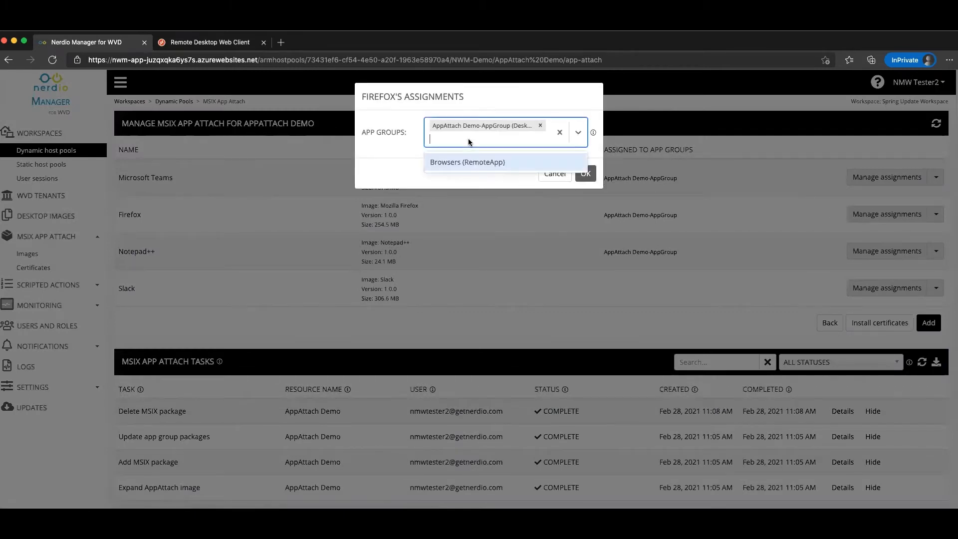
click(455, 163)
click(586, 174)
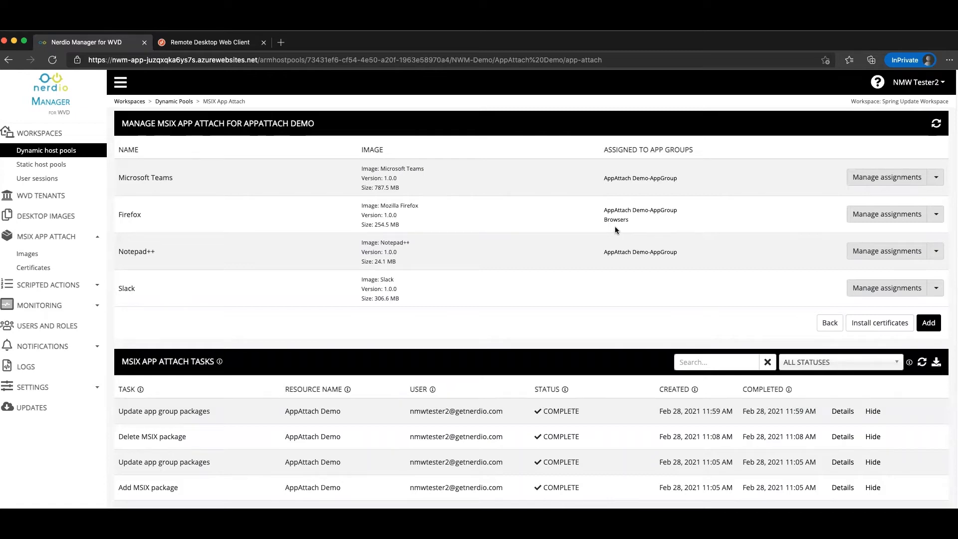
click(197, 44)
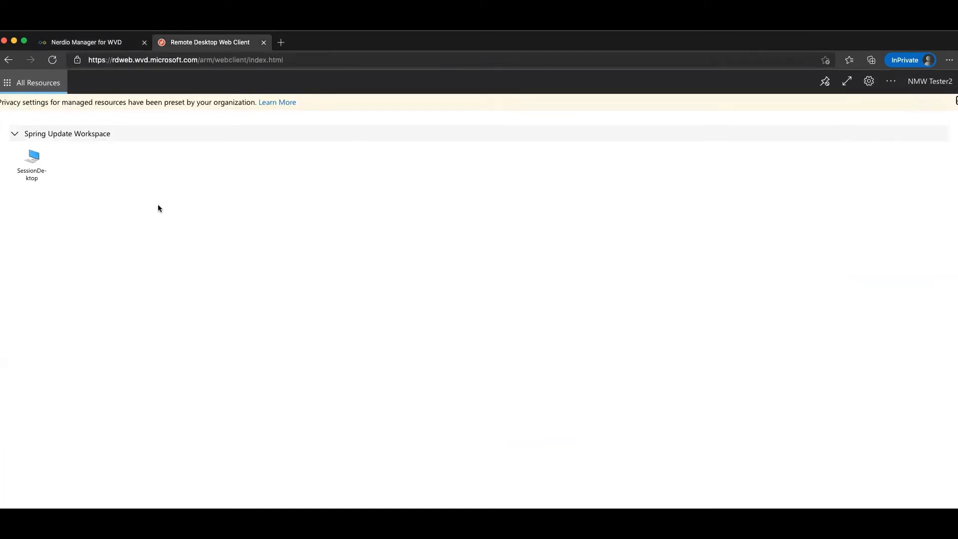
click(53, 60)
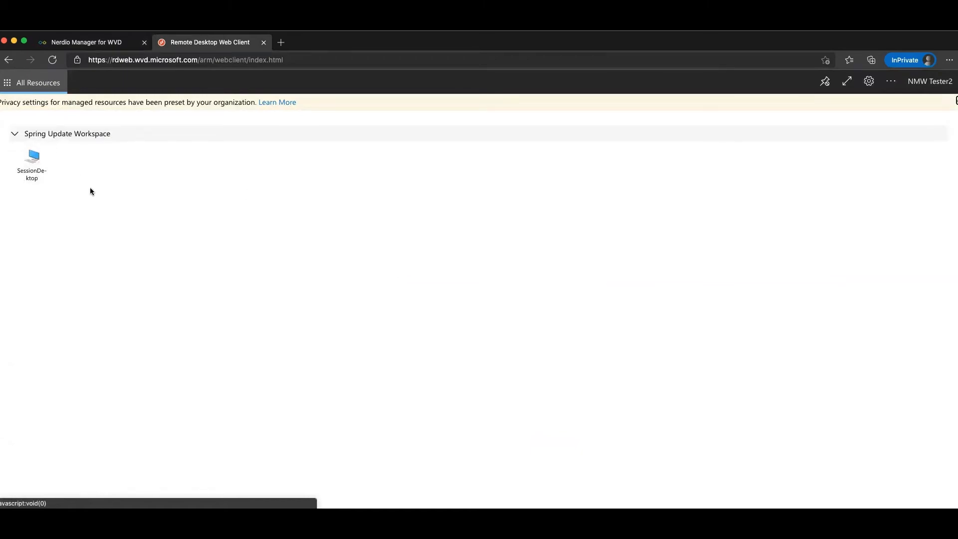
click(92, 48)
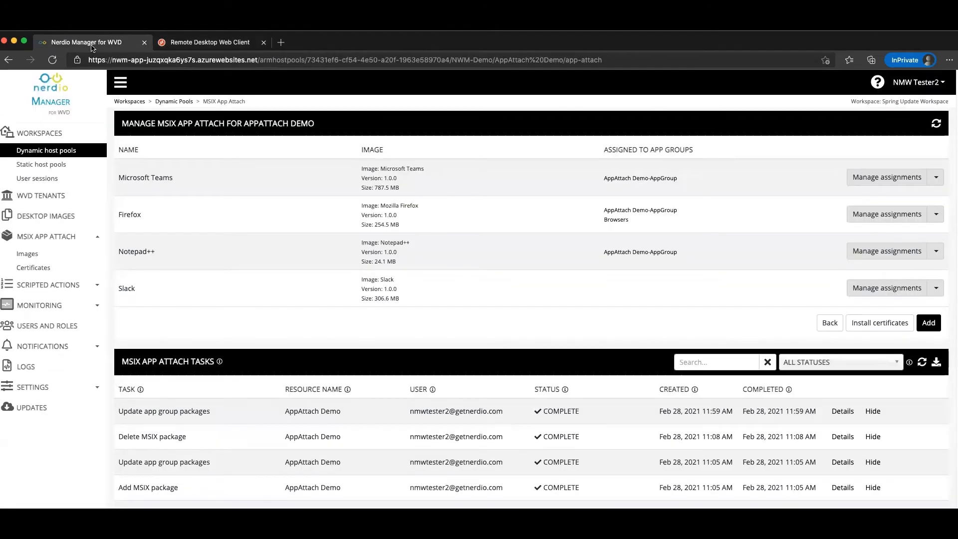
Open AppAttach Demo's users and groups, filtered to Browsers (RemoteApp) assignments.
click(832, 324)
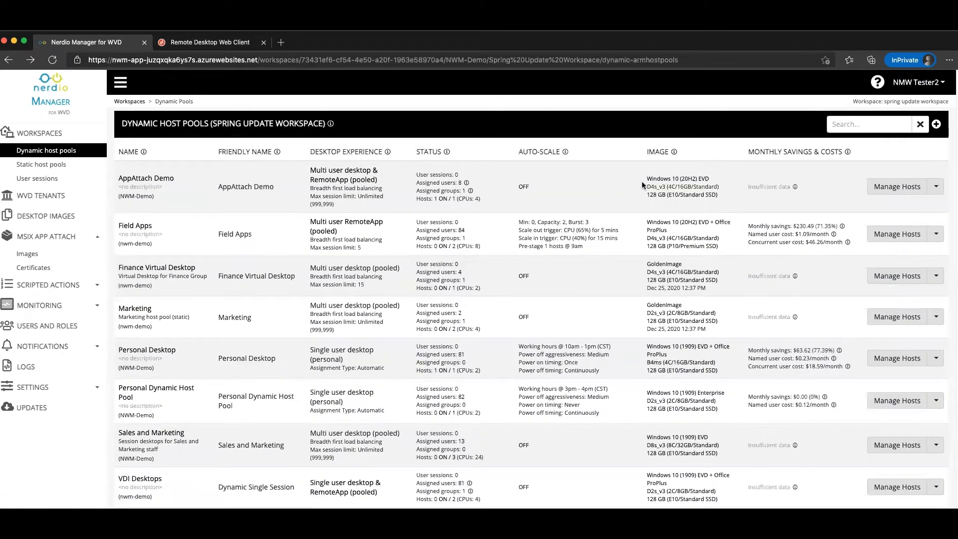
click(935, 186)
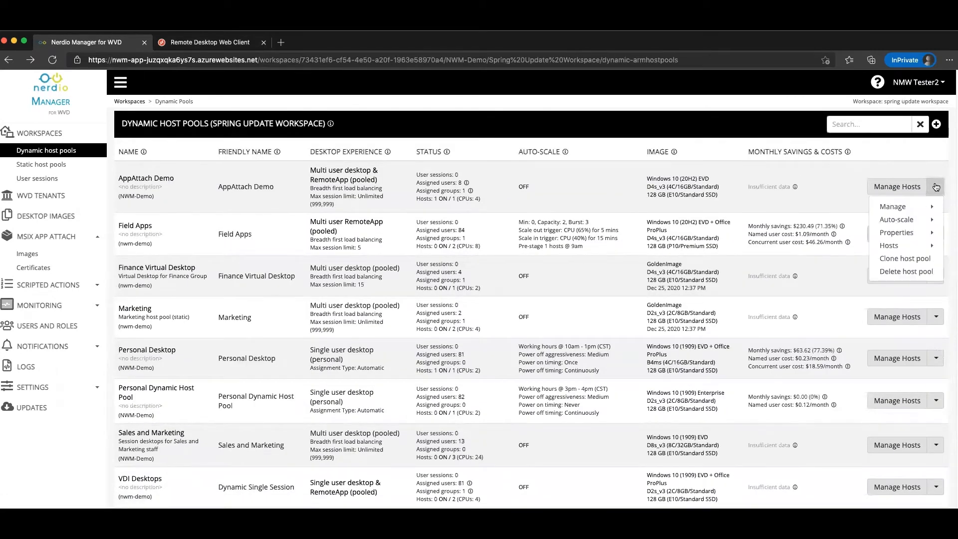
mouse_move(898, 207)
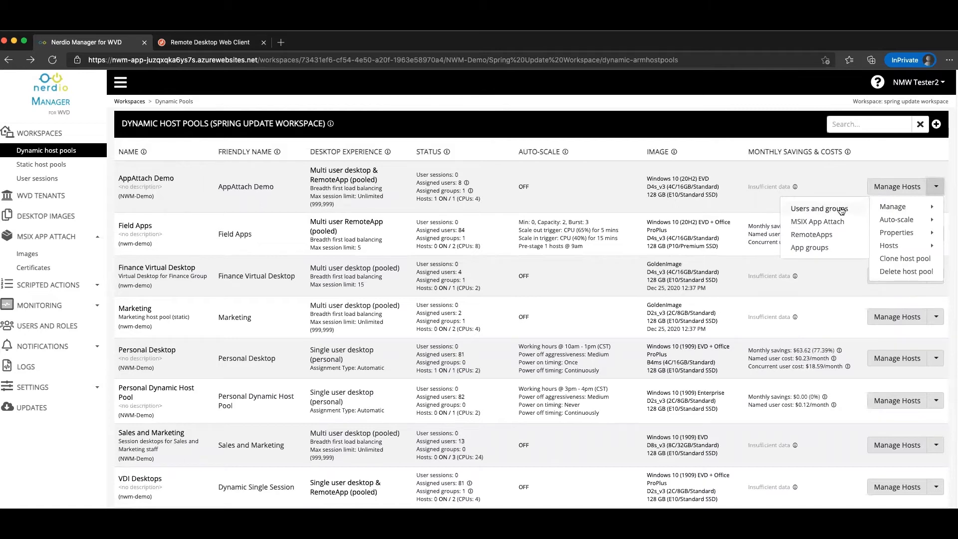
click(842, 210)
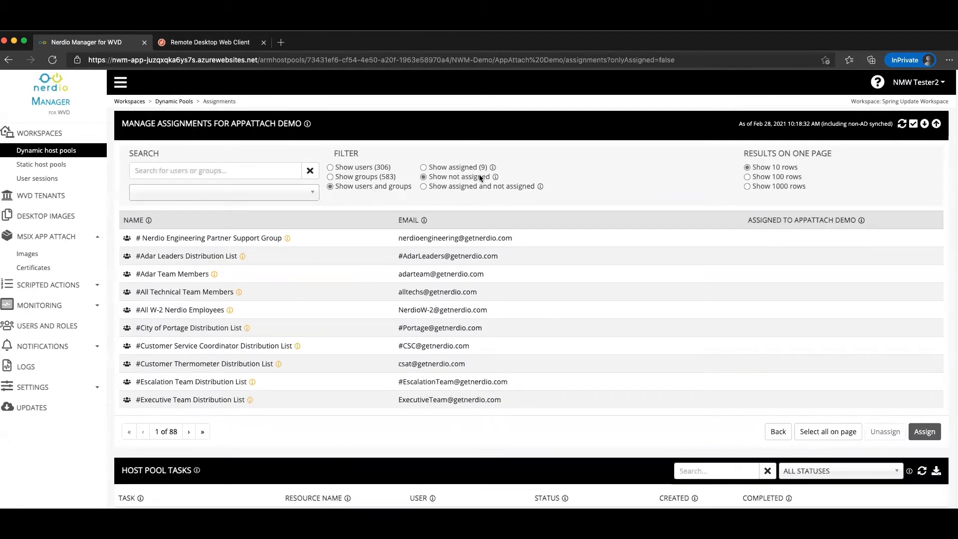
click(468, 168)
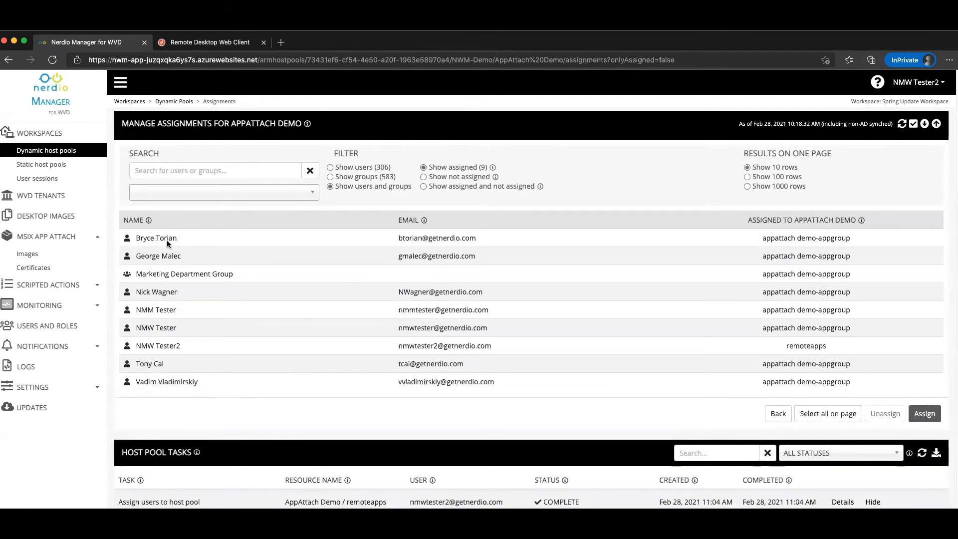
click(211, 198)
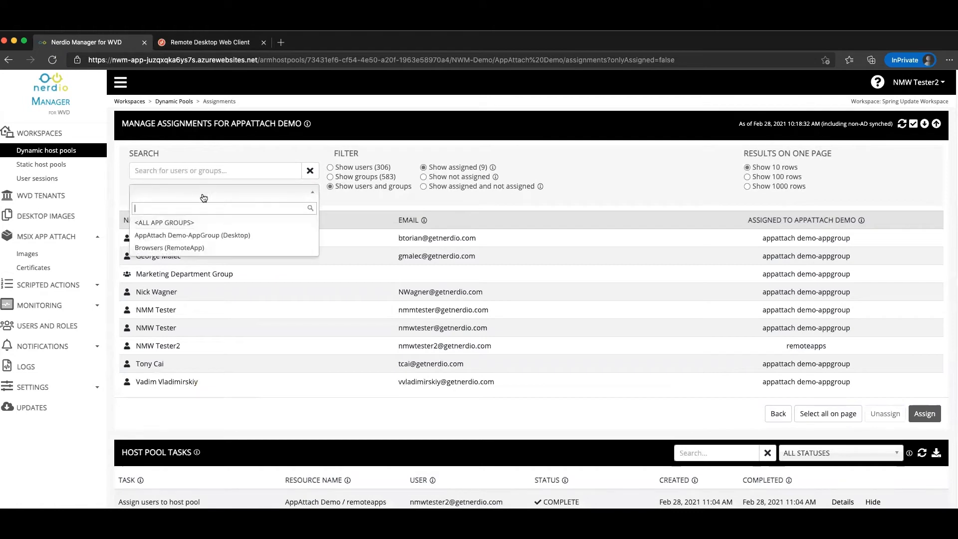
click(180, 249)
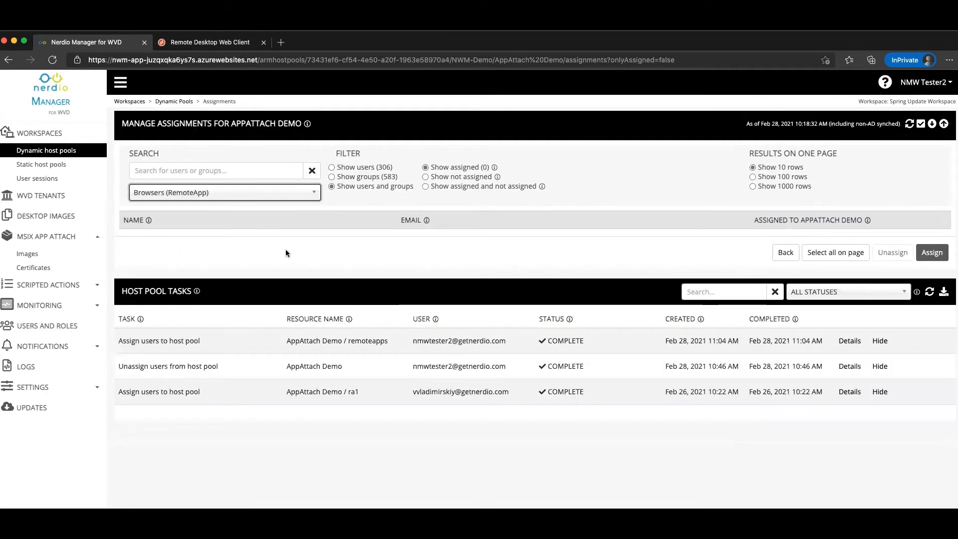
Find the test user, assign it to the Browsers group, and confirm the assignment.
click(216, 171)
text(nmwtester2)
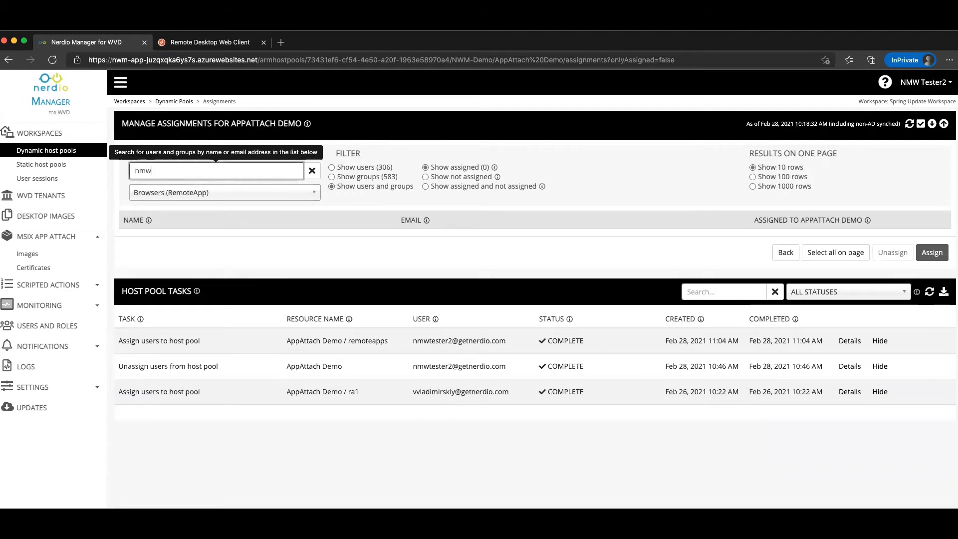
click(464, 175)
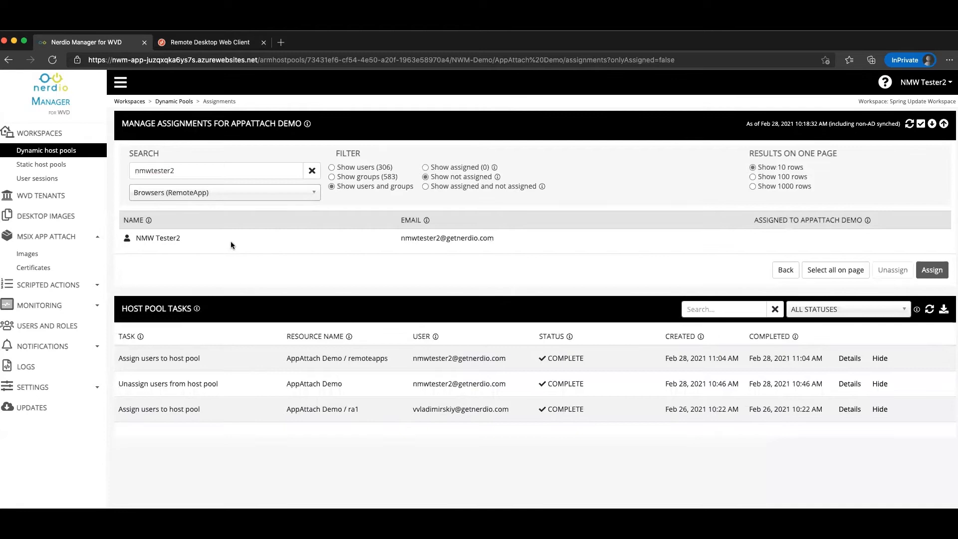
click(231, 240)
click(926, 269)
click(586, 159)
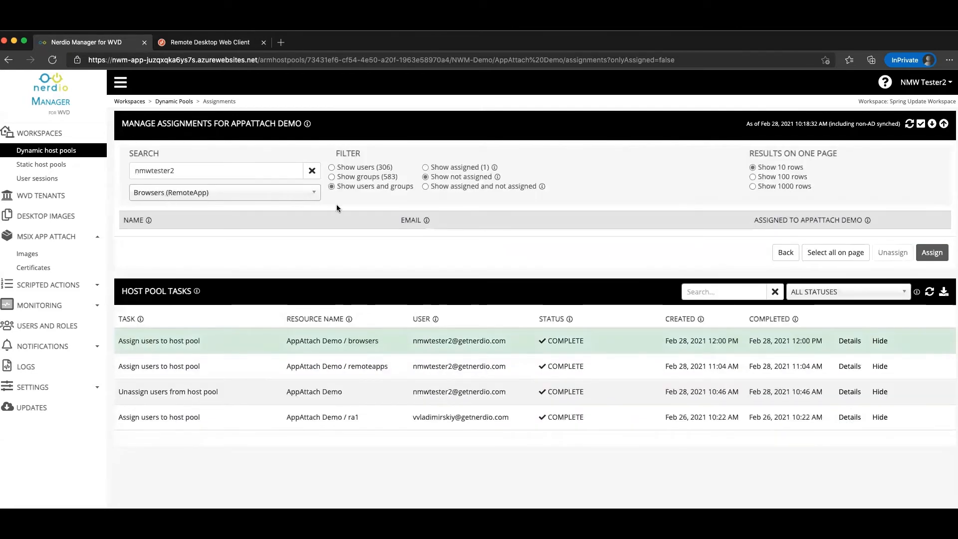
click(438, 167)
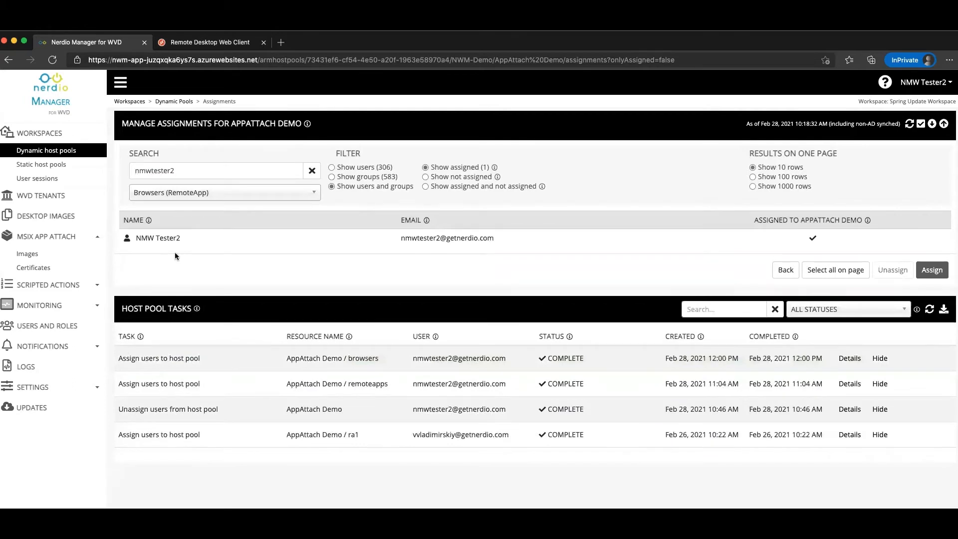
In the RD web client, launch the newly listed Firefox RemoteApp.
click(203, 45)
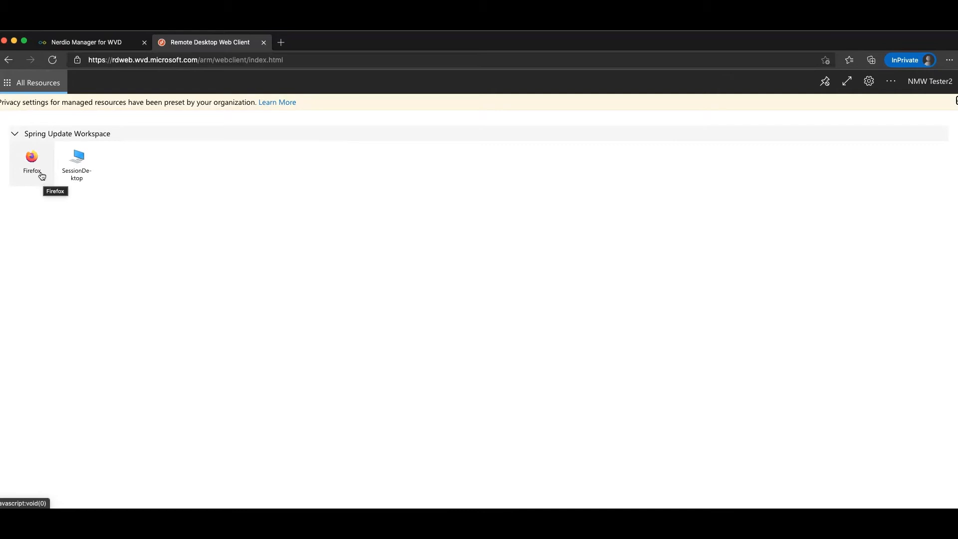
click(38, 162)
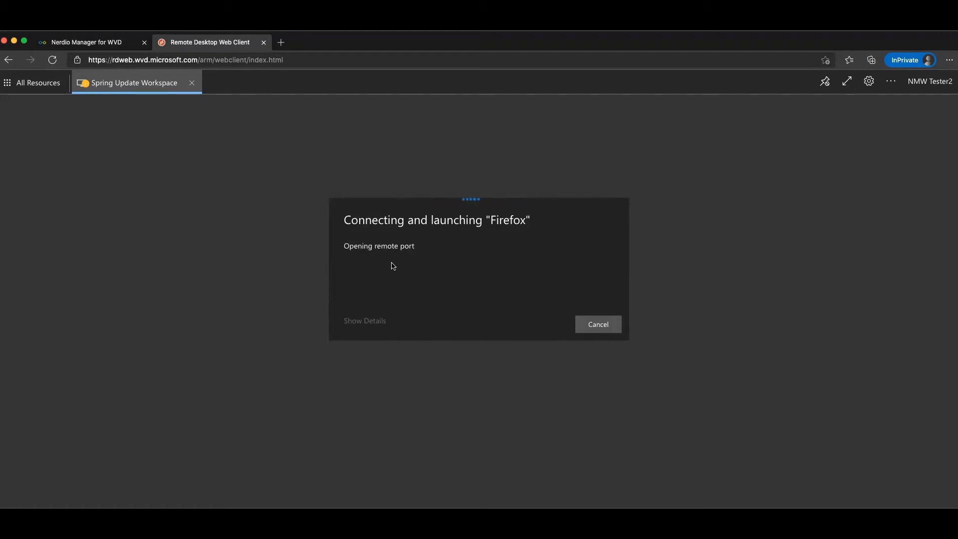
Enter the account password to start Firefox, then return to Nerdio Manager.
click(387, 308)
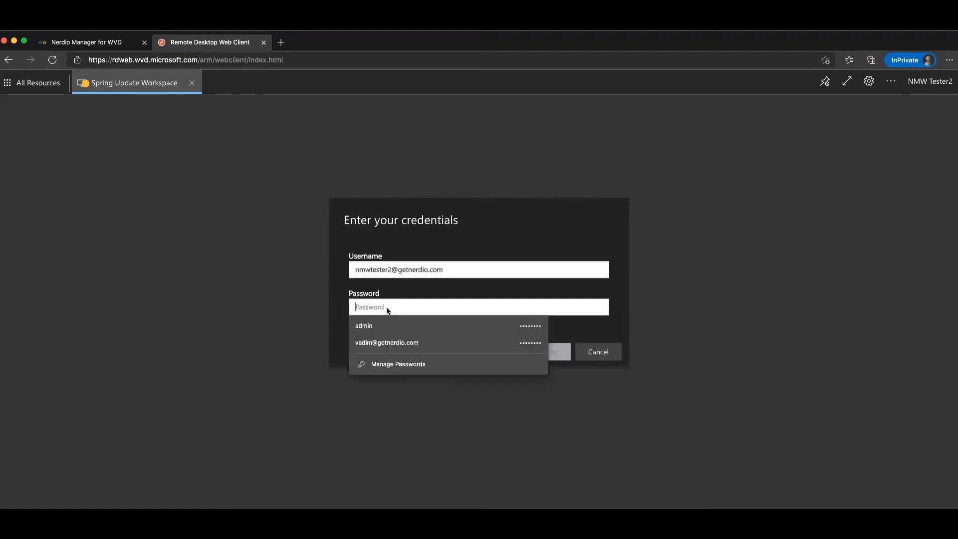
text(********)
key(Return)
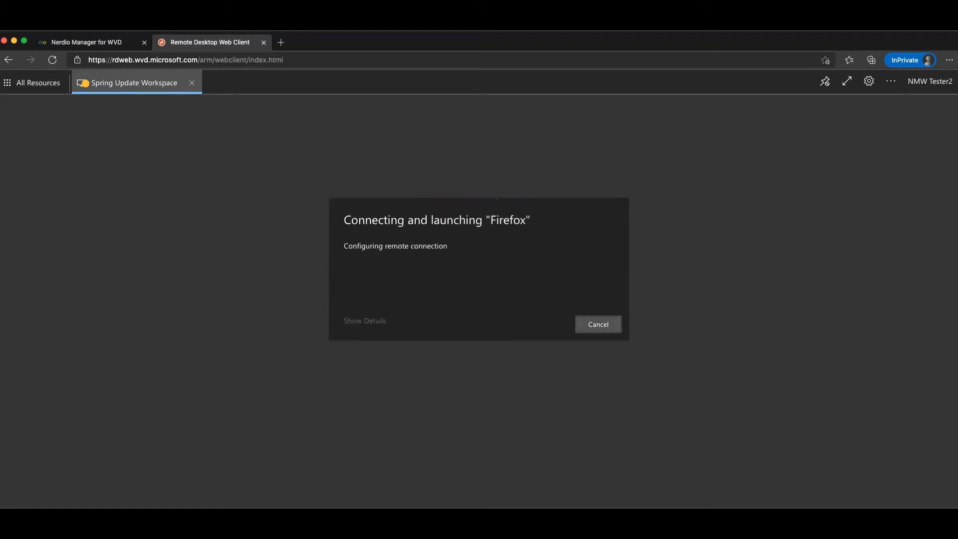
click(78, 46)
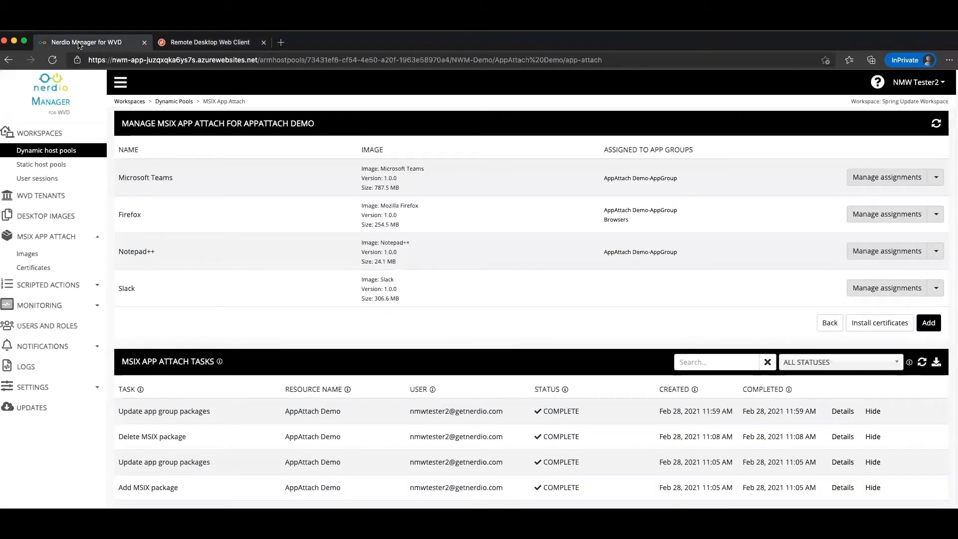
Open AppAttach Demo's Remote Applications list, showing Firefox, and begin adding a new RemoteApp.
click(65, 151)
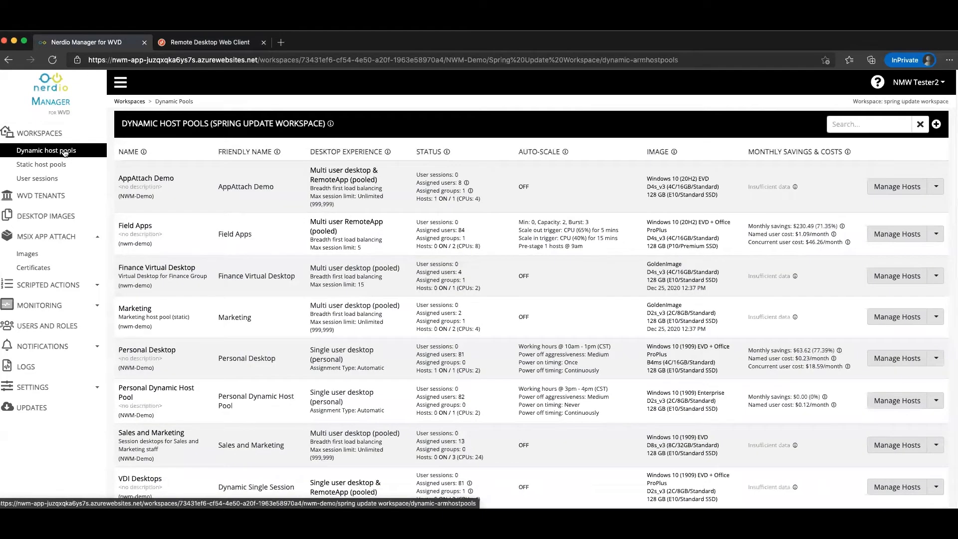
click(935, 188)
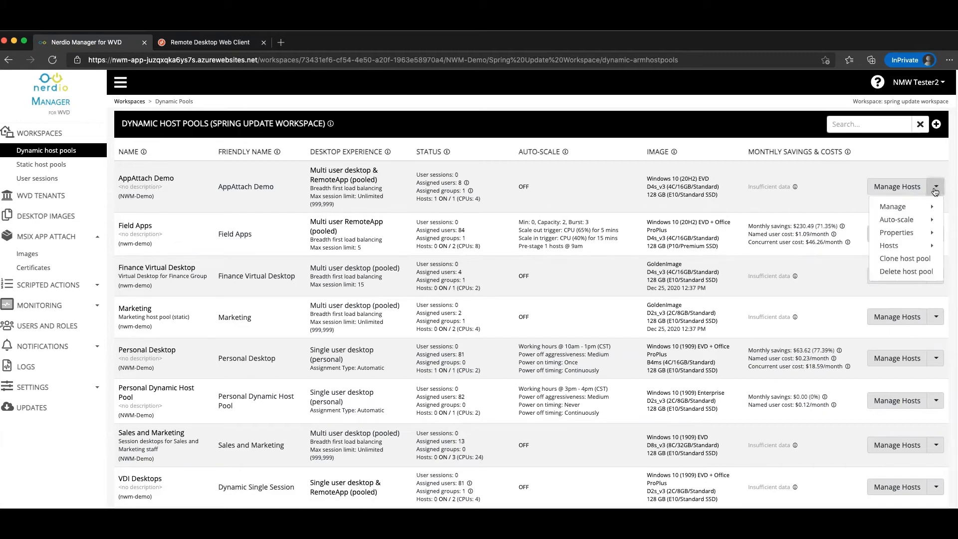
mouse_move(895, 206)
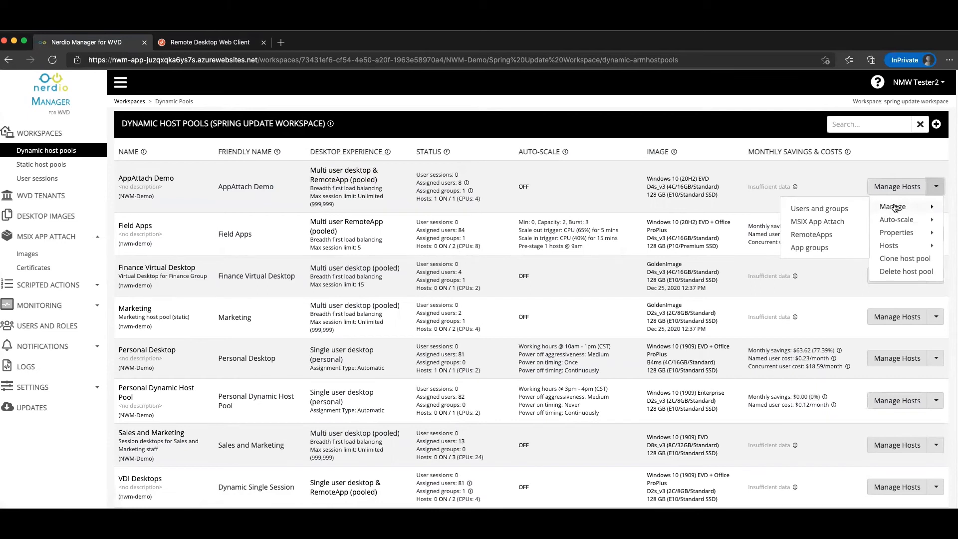
click(811, 236)
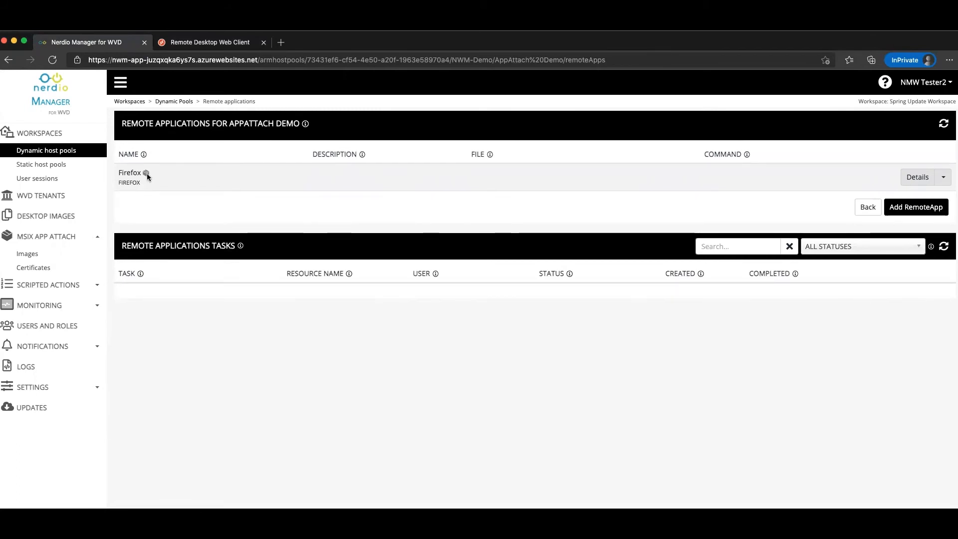
click(911, 211)
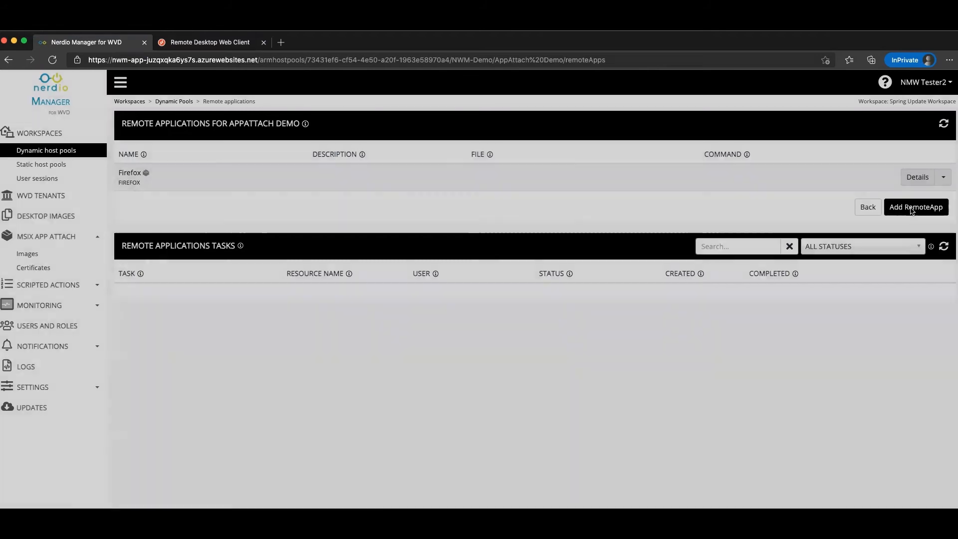
Add microsoftedge as a RemoteApp in the AppAttach Demo host pool.
click(533, 127)
text(edg)
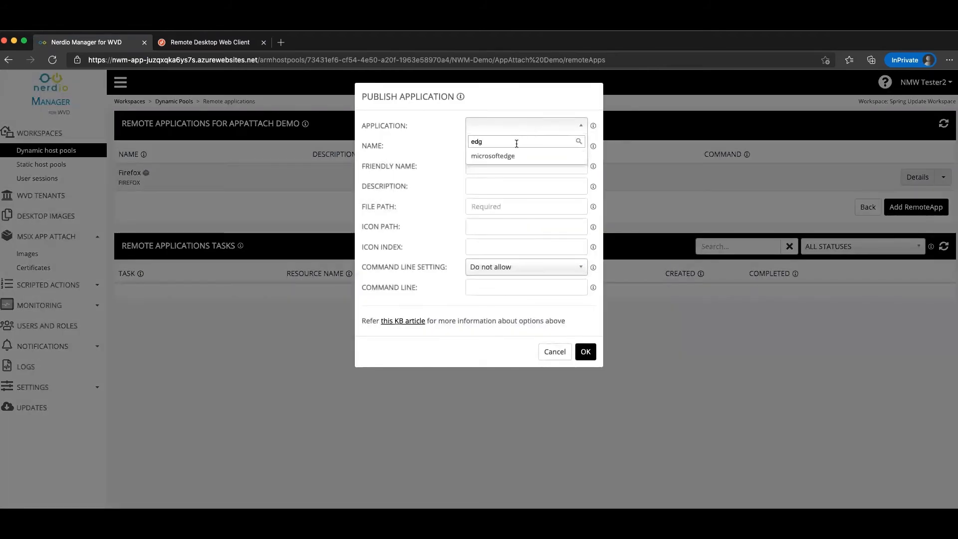
click(506, 156)
click(587, 352)
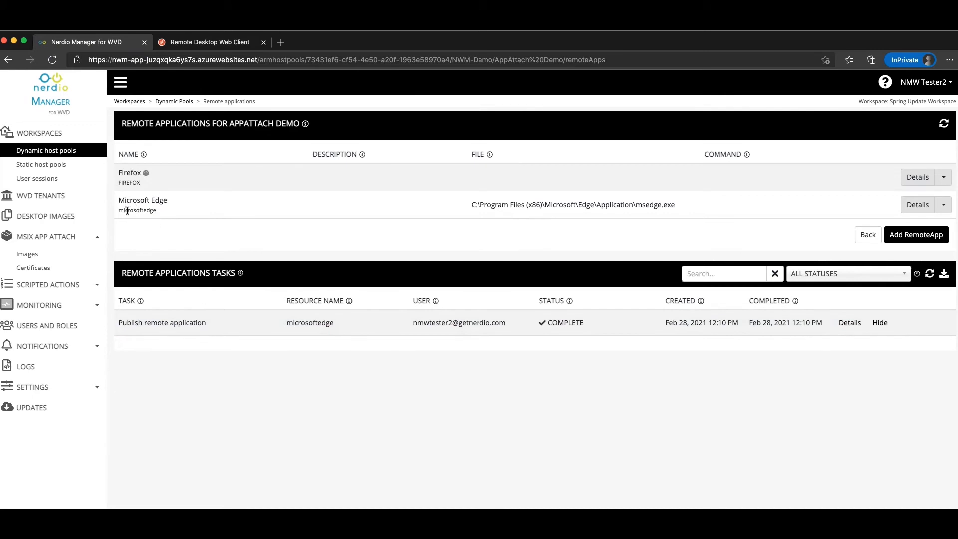
click(185, 44)
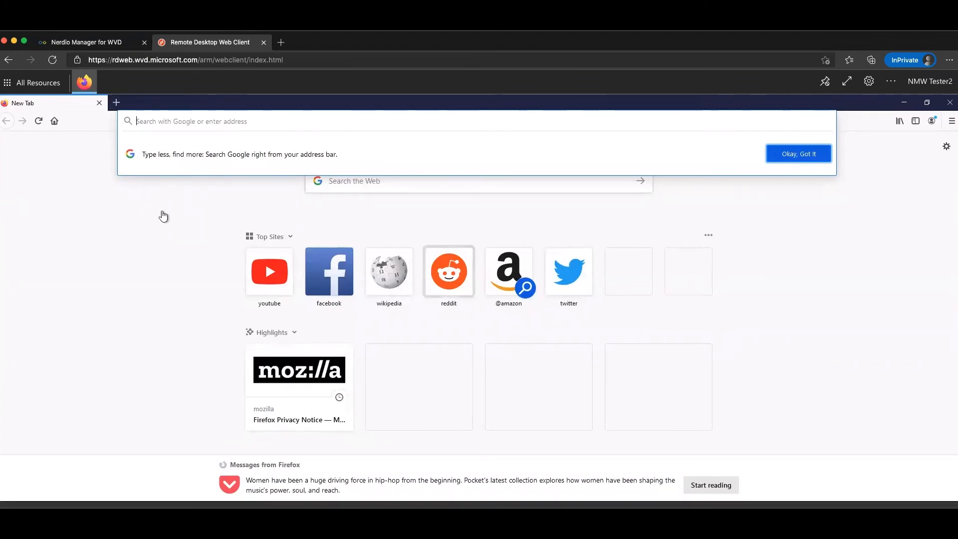
Reload All Resources in the web client so Microsoft Edge appears beside Firefox.
click(49, 88)
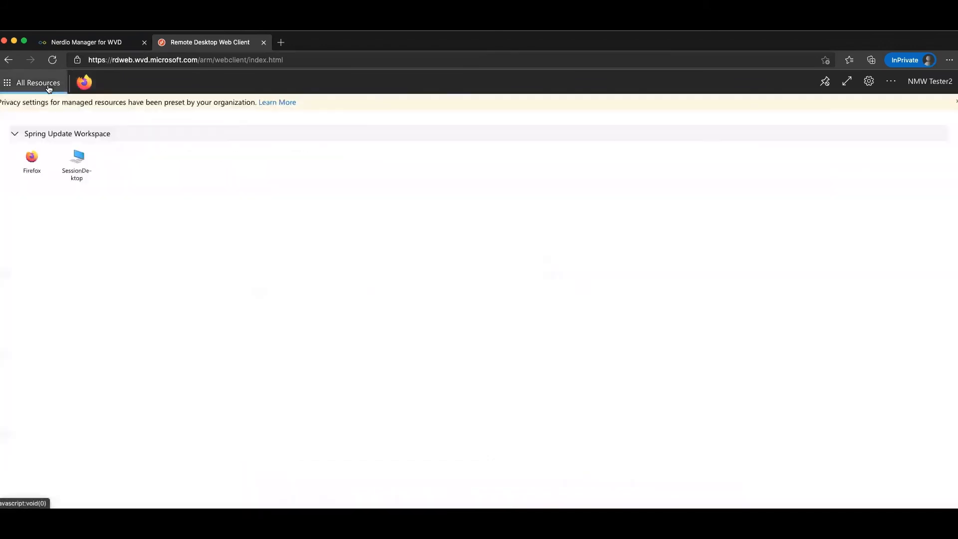
click(51, 61)
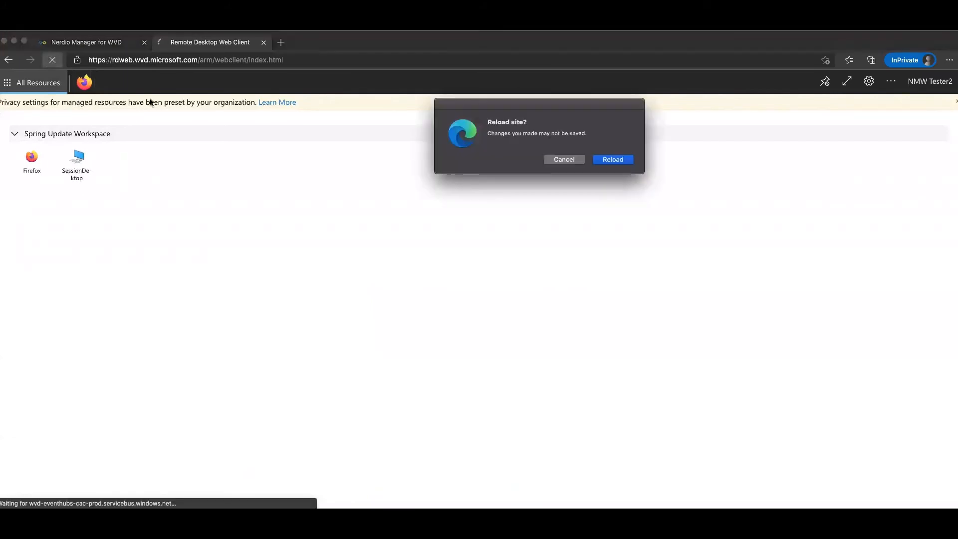
click(605, 163)
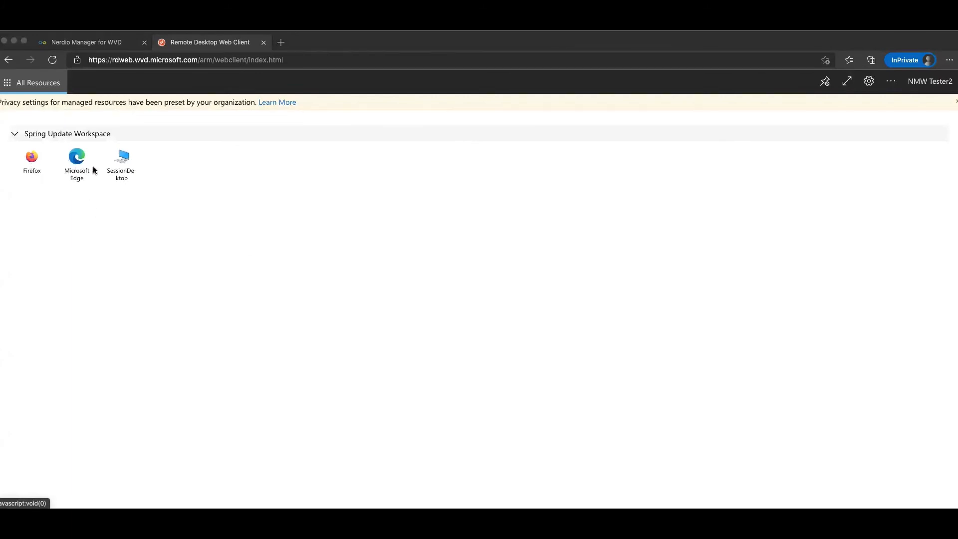
Launch Firefox from the workspace and sign in with the account password.
click(33, 160)
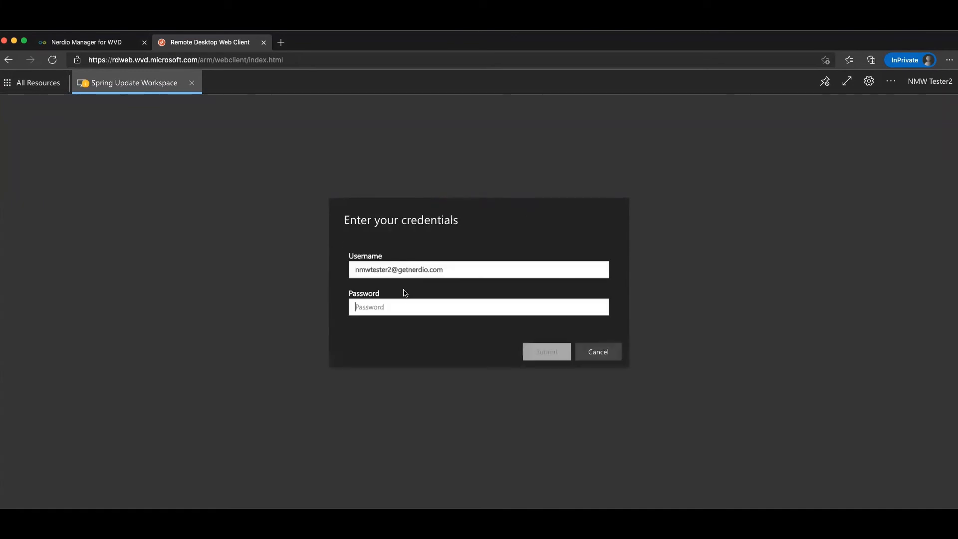
click(400, 306)
text(********)
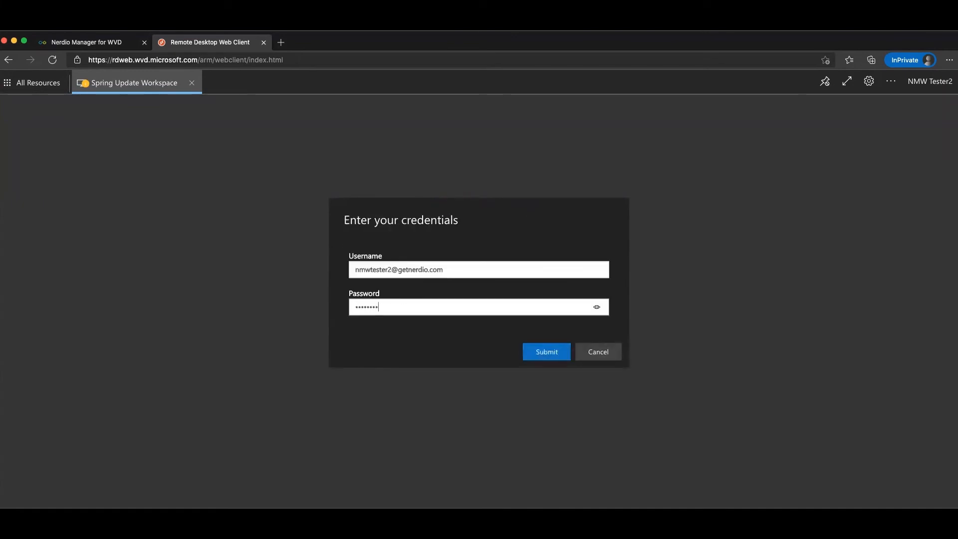
key(Return)
Launch Microsoft Edge from All Resources alongside the running Firefox session.
click(29, 86)
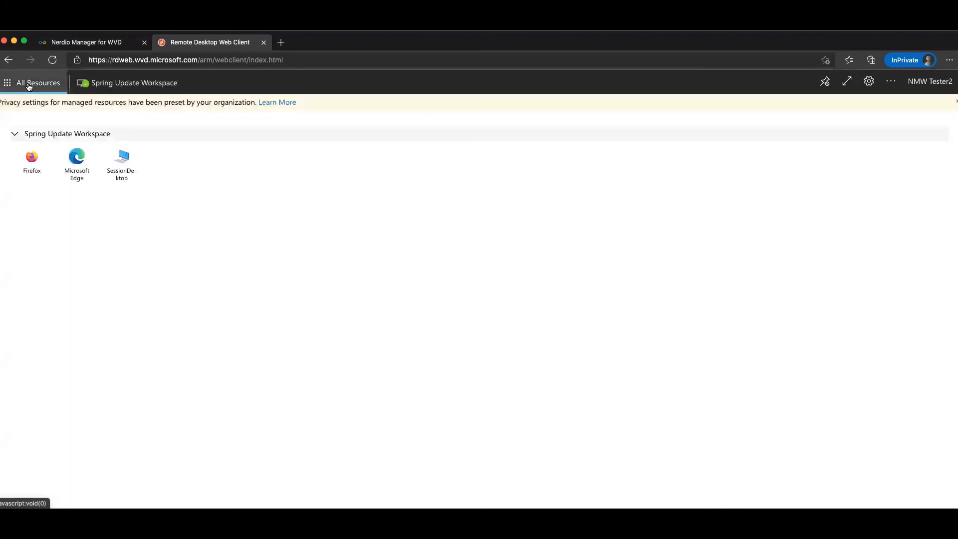
click(110, 89)
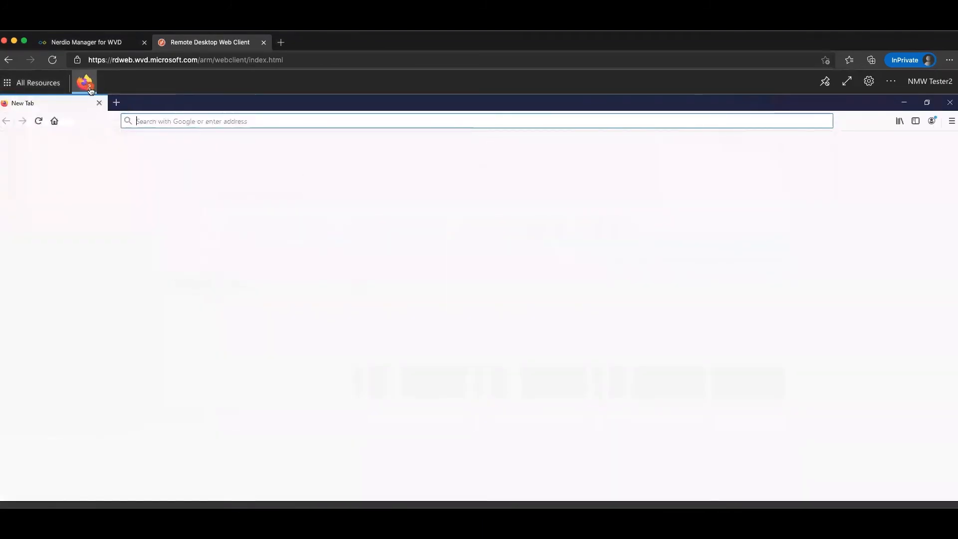
click(54, 87)
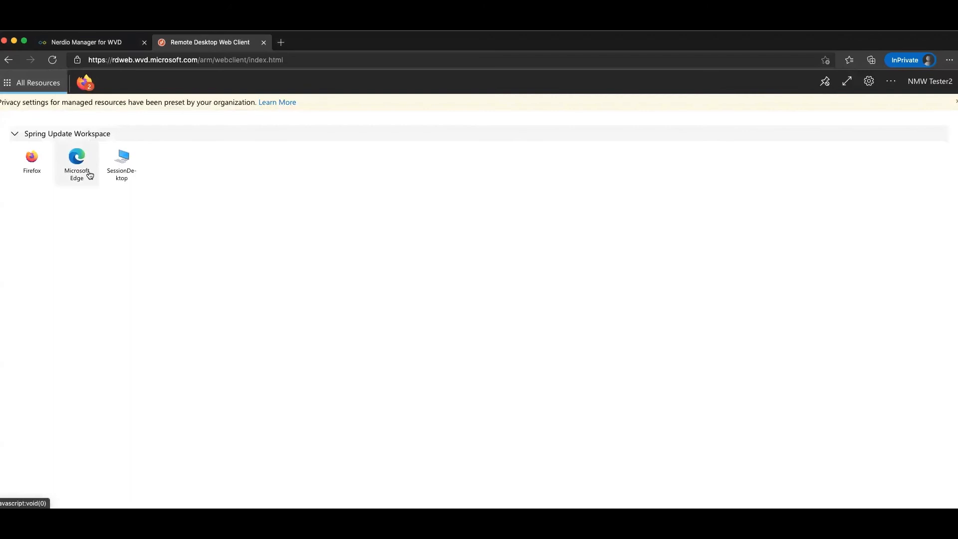
click(88, 169)
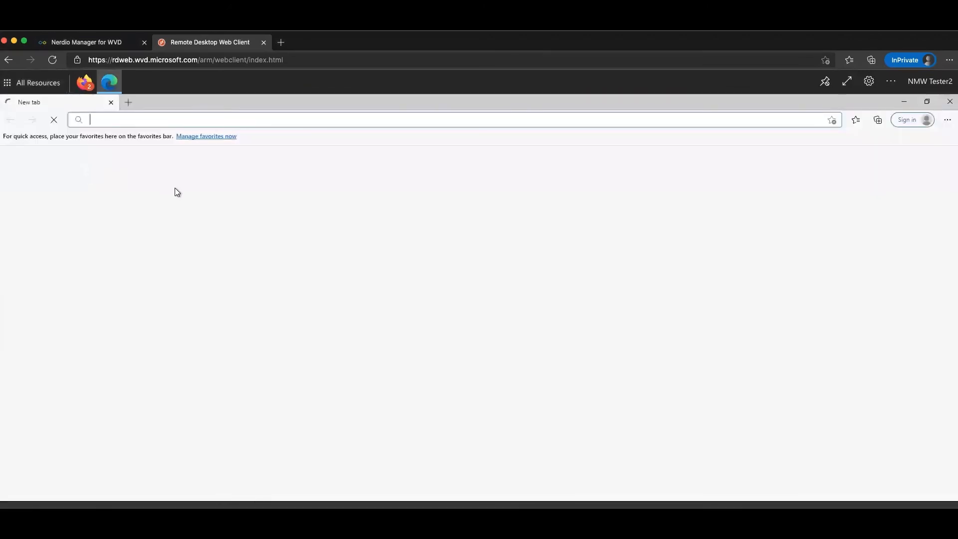
Close the duplicate Firefox window and switch between the Edge and Firefox windows.
mouse_move(85, 83)
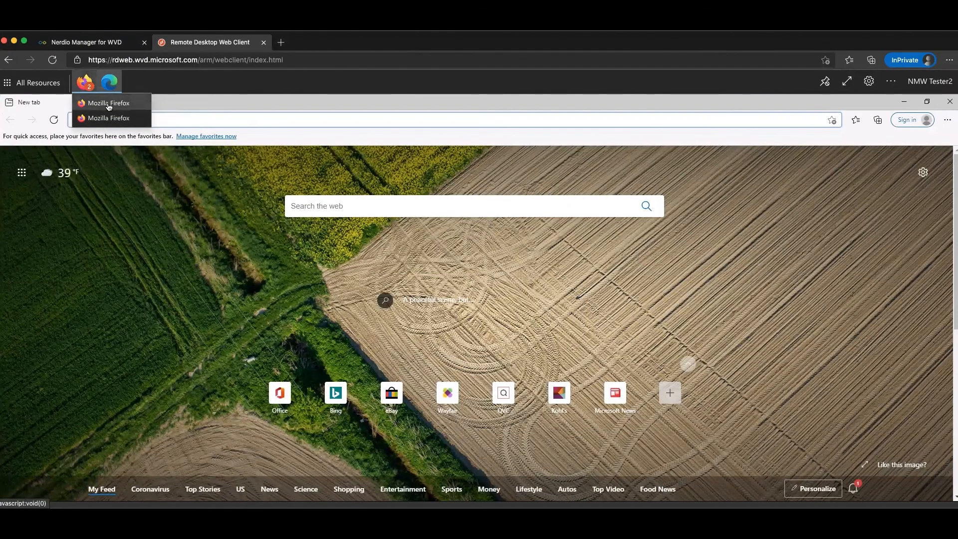
click(125, 104)
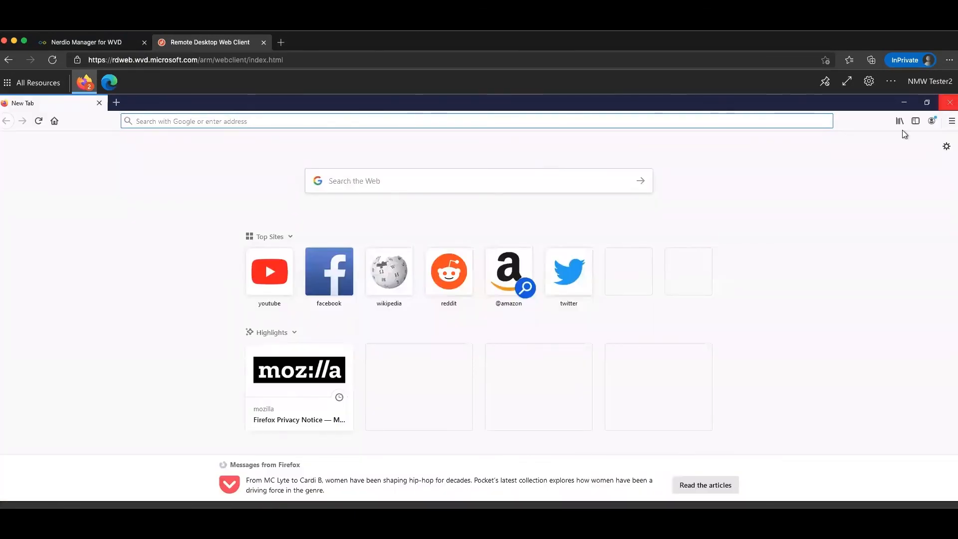
click(949, 102)
mouse_move(79, 82)
click(109, 103)
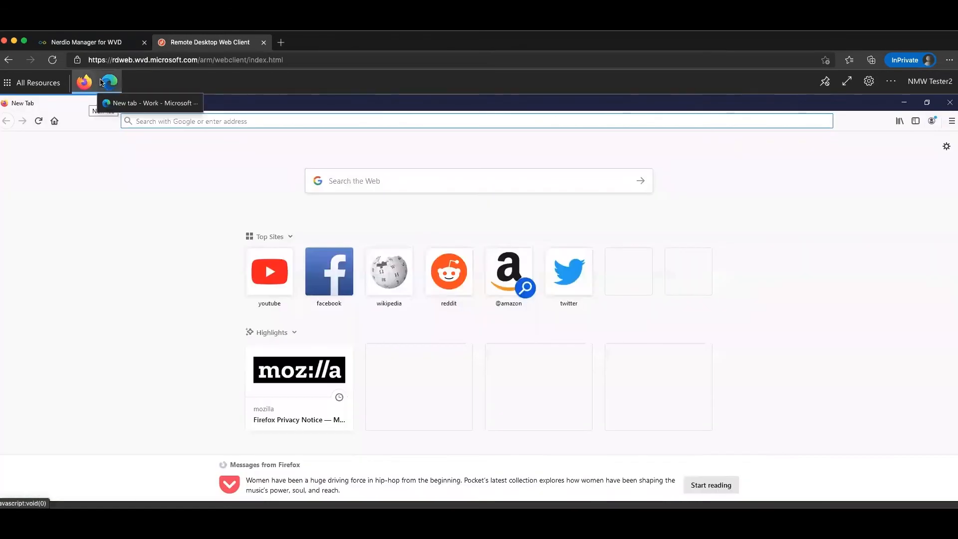
click(114, 86)
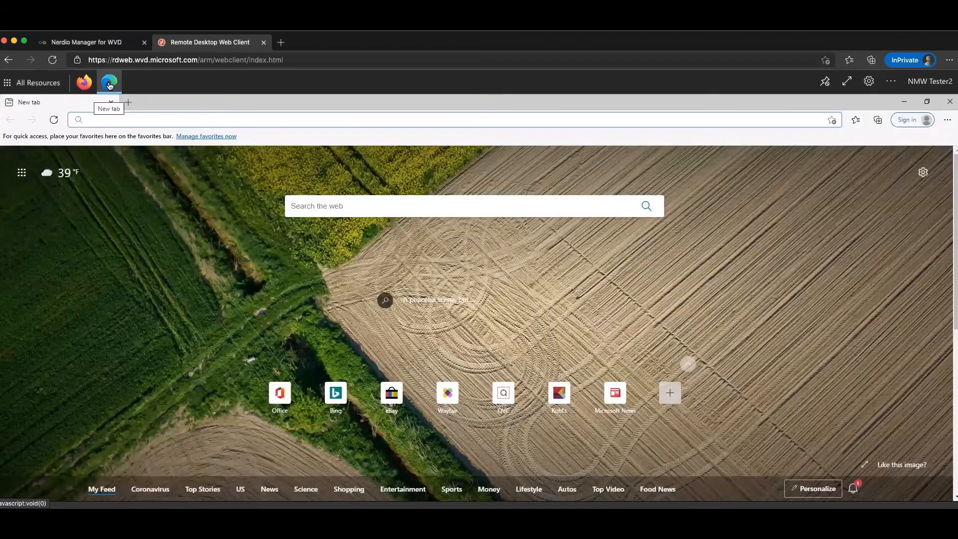
click(91, 88)
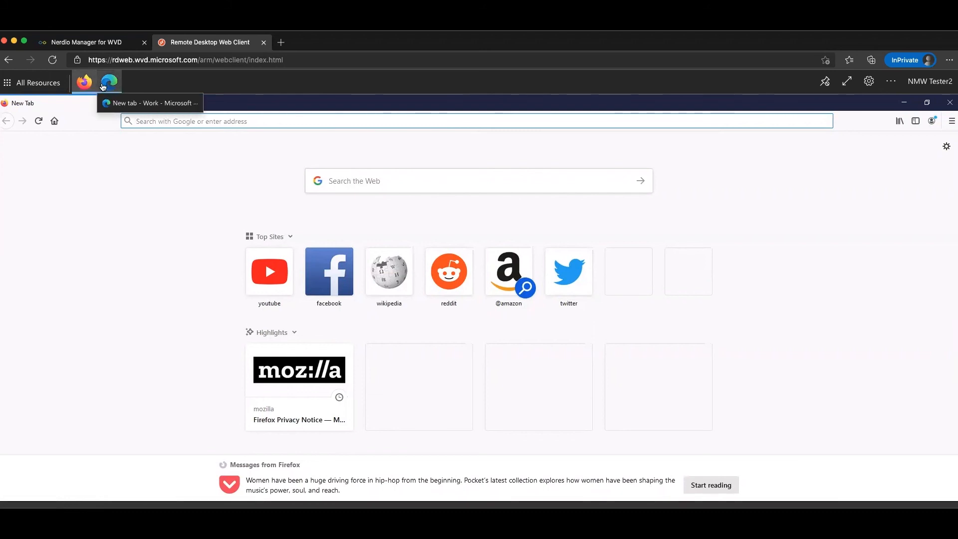
Show the AppAttach Demo pool's app groups from Dynamic host pools, including Browsers.
click(94, 44)
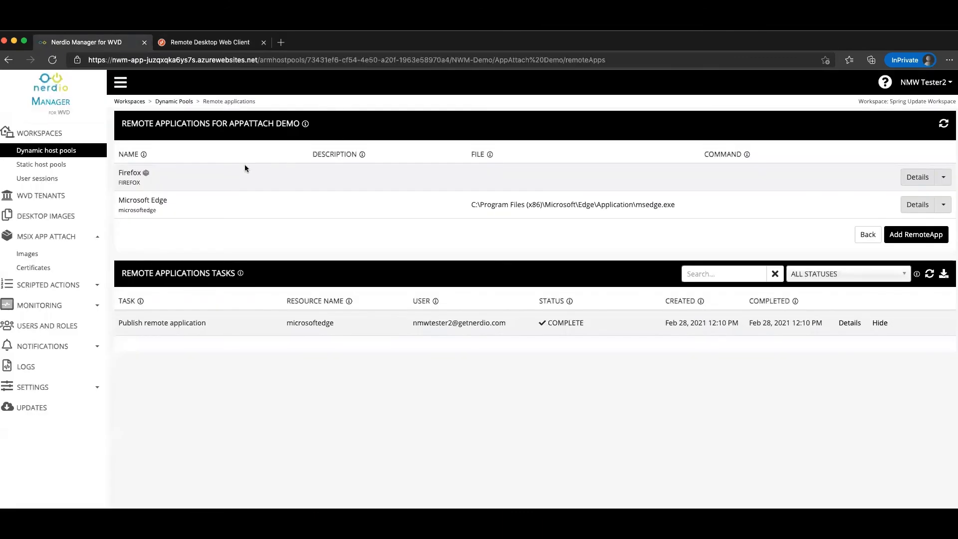
click(50, 152)
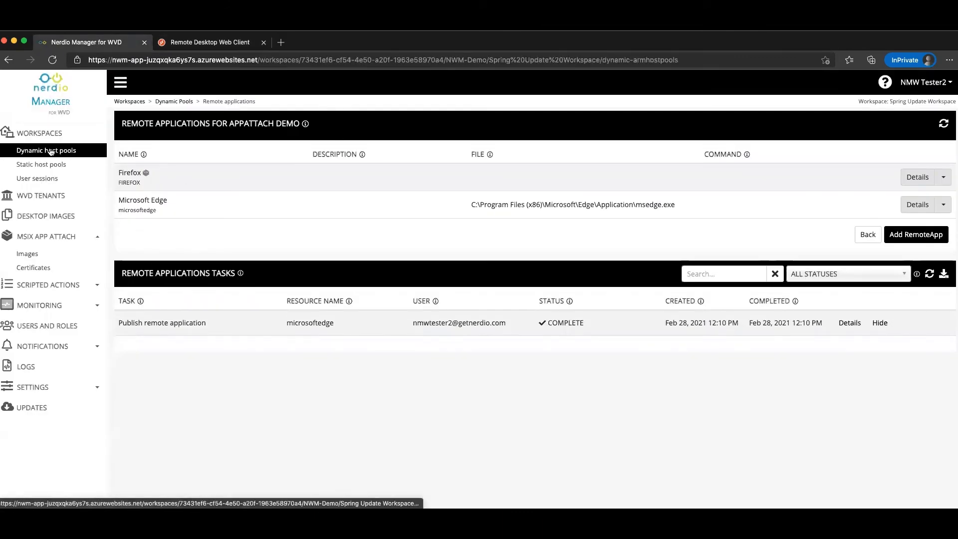
click(937, 188)
mouse_move(908, 206)
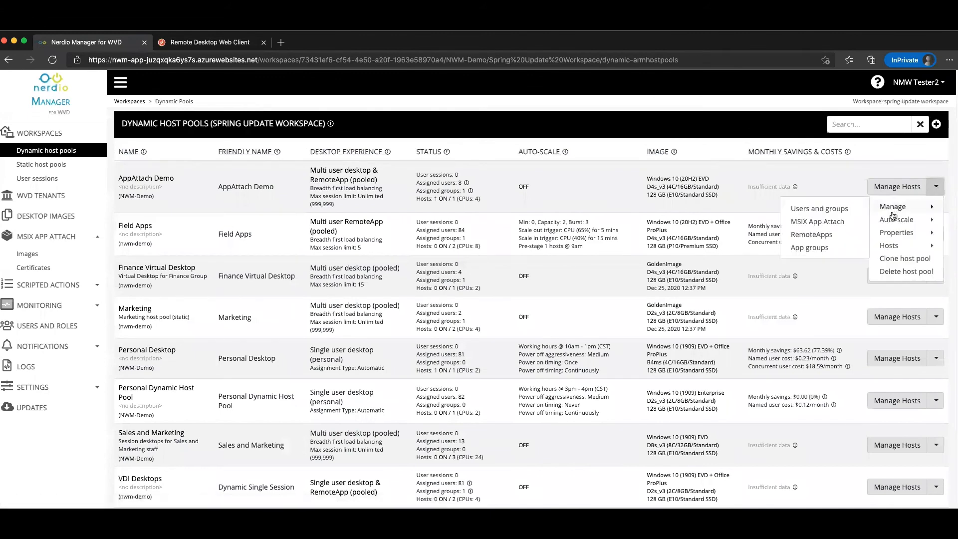
click(813, 247)
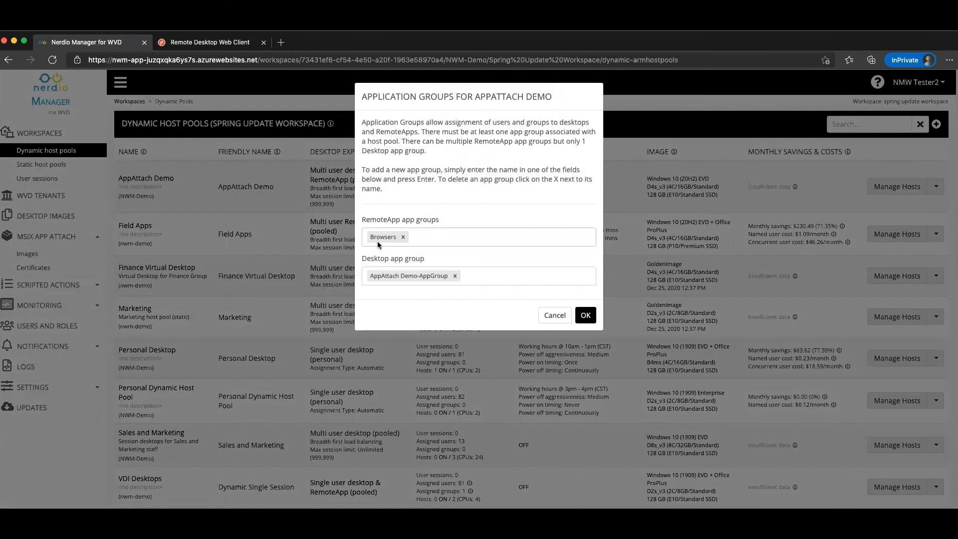